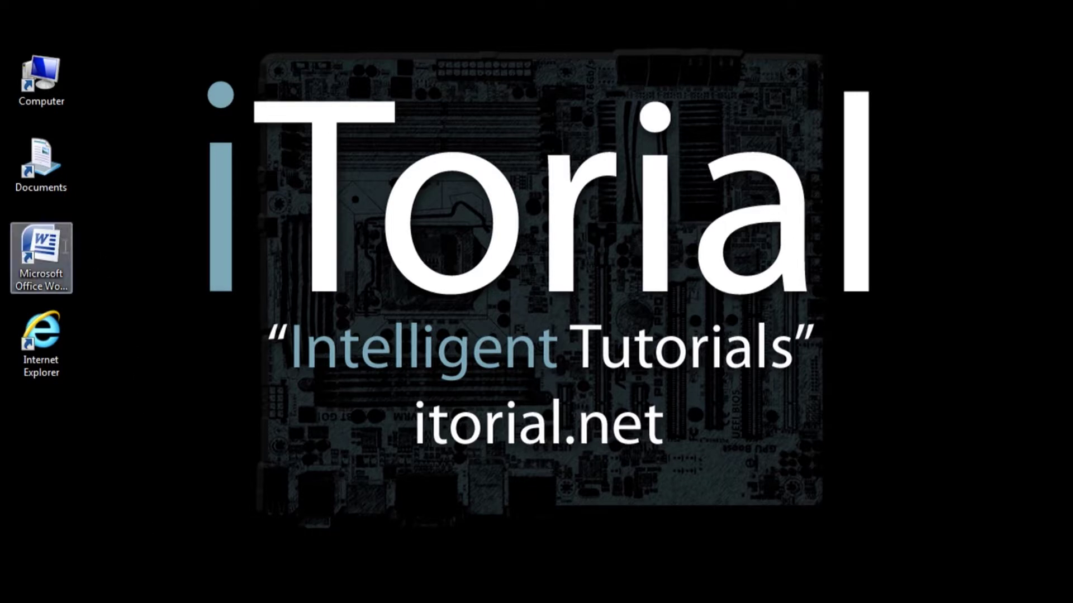
# Launch Word 2007 from the desktop shortcut and show the Office menu with recent documents.
pyautogui.click(59, 245)
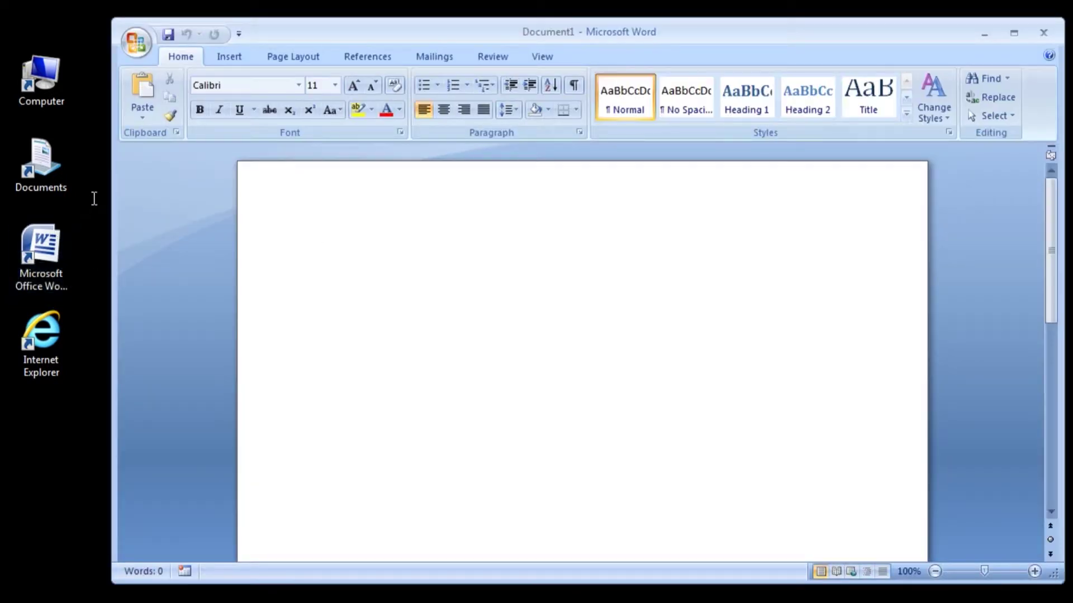
pyautogui.click(136, 47)
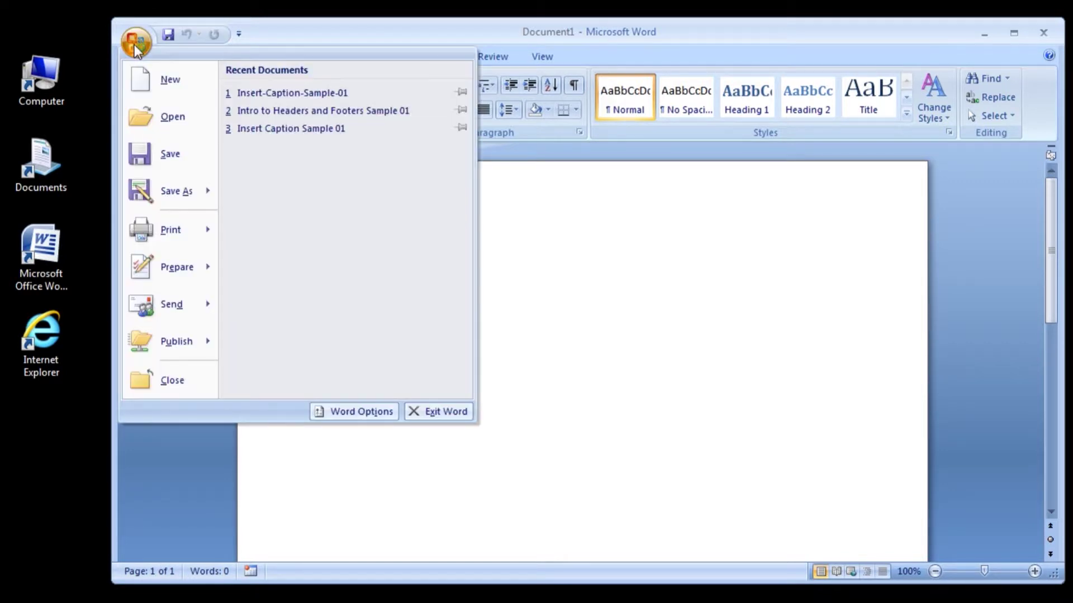
# In Word Options, enable 'Show Developer tab in the Ribbon' on the Popular page.
pyautogui.click(348, 413)
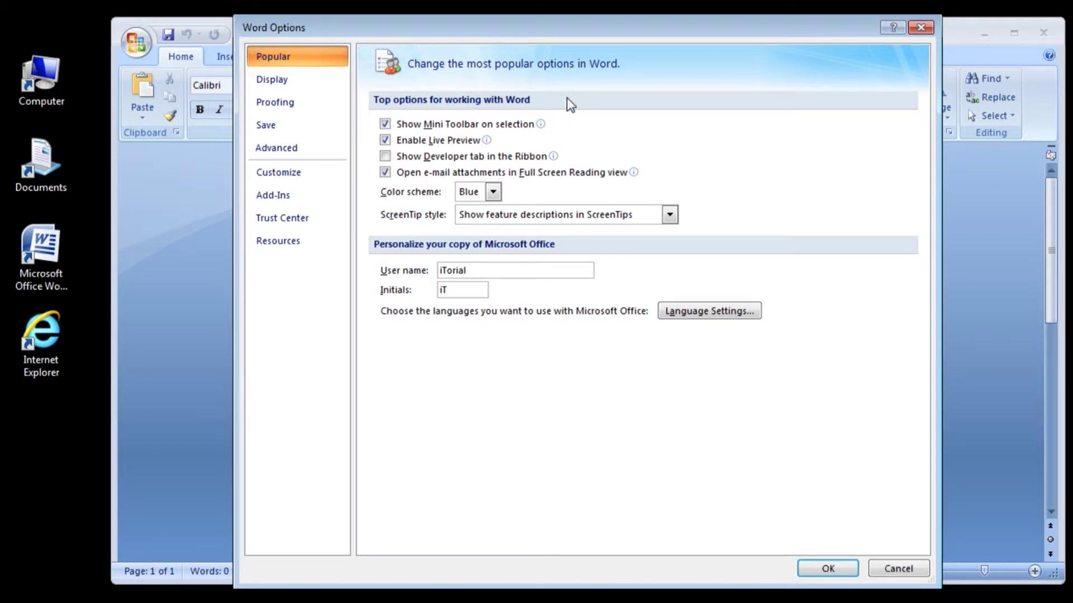
pyautogui.click(386, 157)
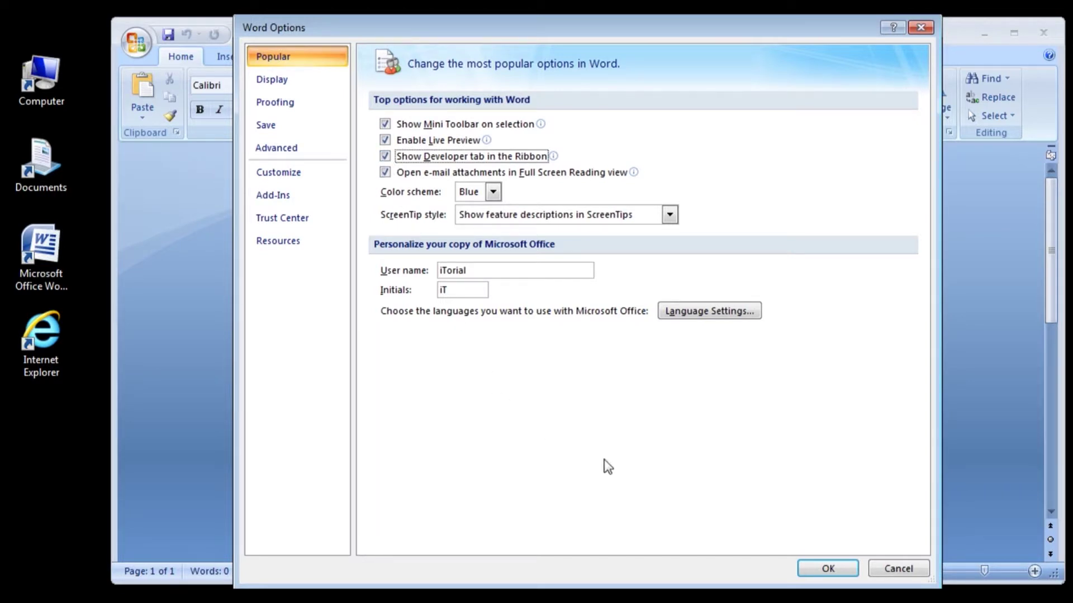
# Confirm Word Options and display the Developer tab with its macro and form control tools.
pyautogui.click(826, 569)
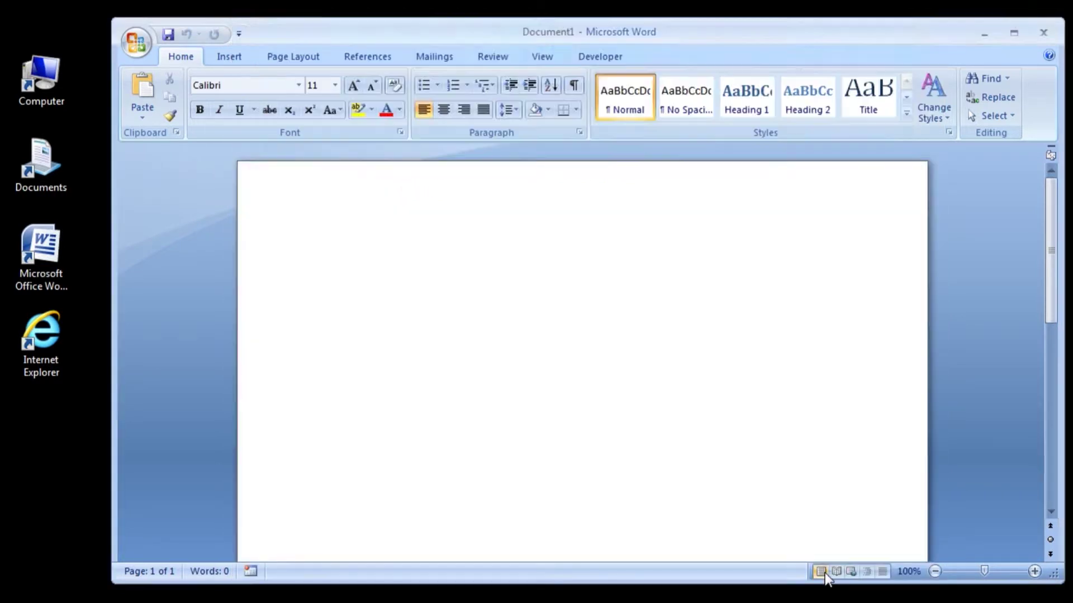
pyautogui.click(599, 59)
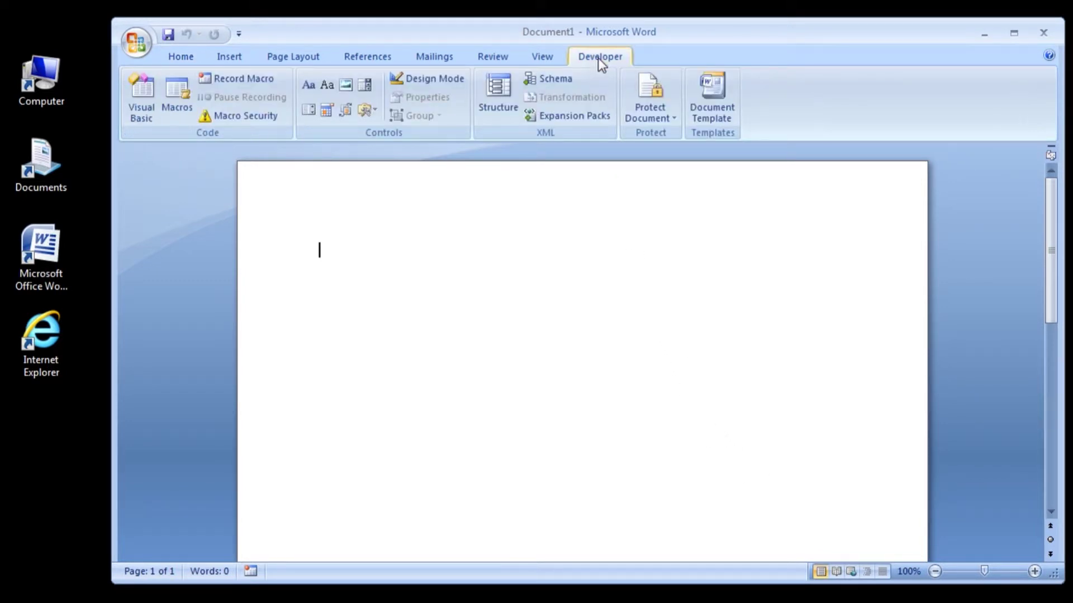